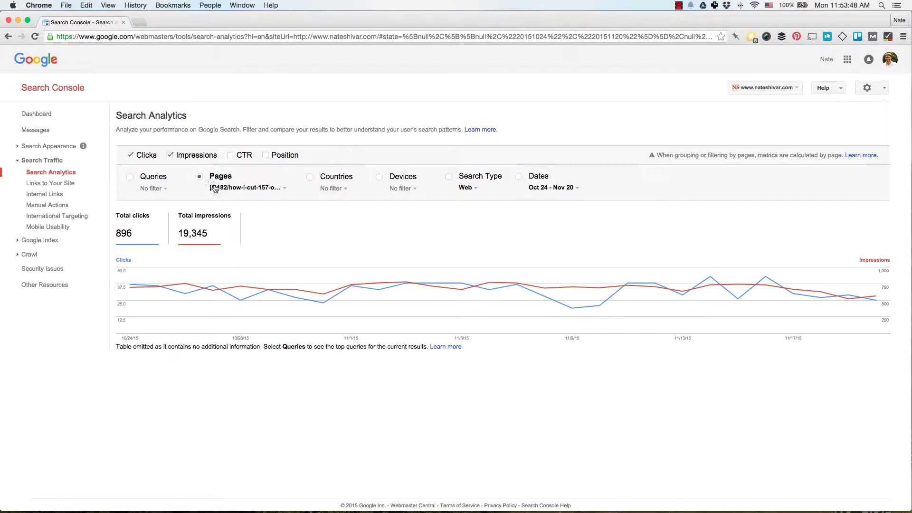
Step: Review the filtered page's Search Analytics report, which shows average CTR 4.63% and position 14.9
{"action": "mouse_move", "coordinate": [238, 270]}
{"action": "left_click", "coordinate": [230, 156]}
{"action": "left_click", "coordinate": [265, 155]}
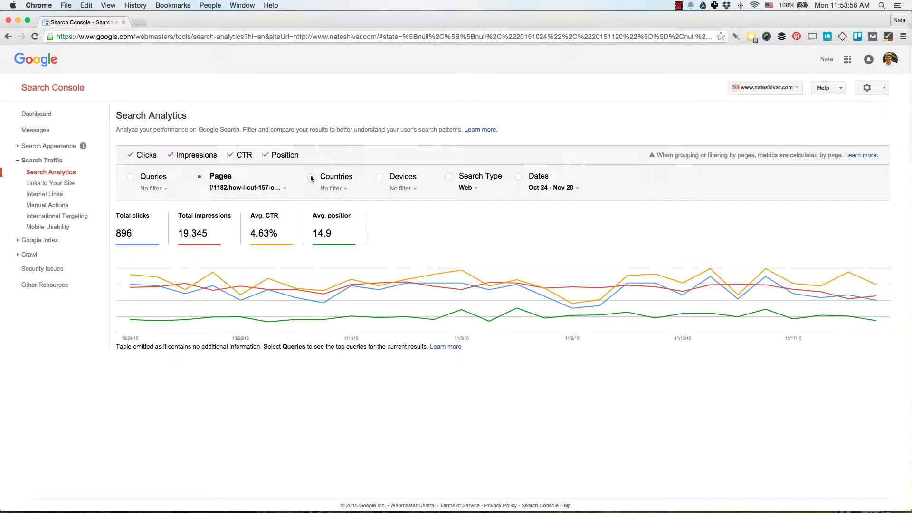
{"action": "left_click", "coordinate": [230, 155]}
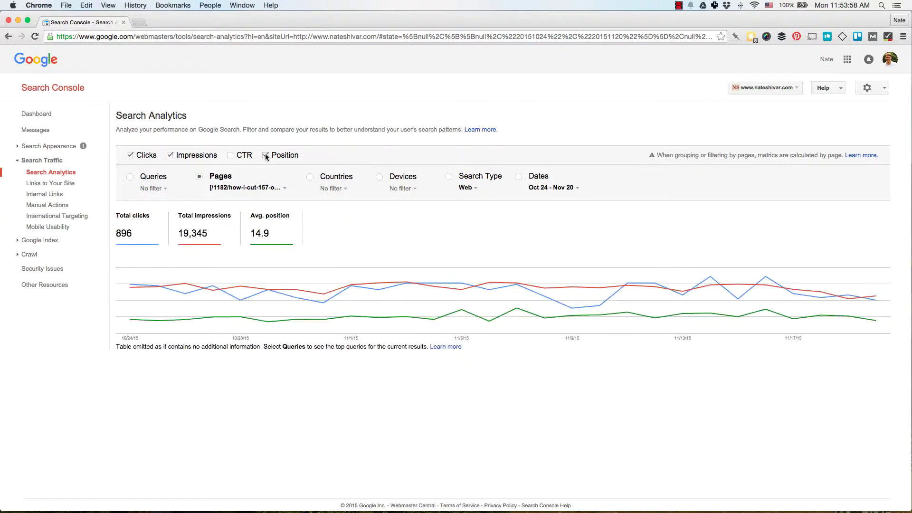
{"action": "left_click", "coordinate": [265, 155]}
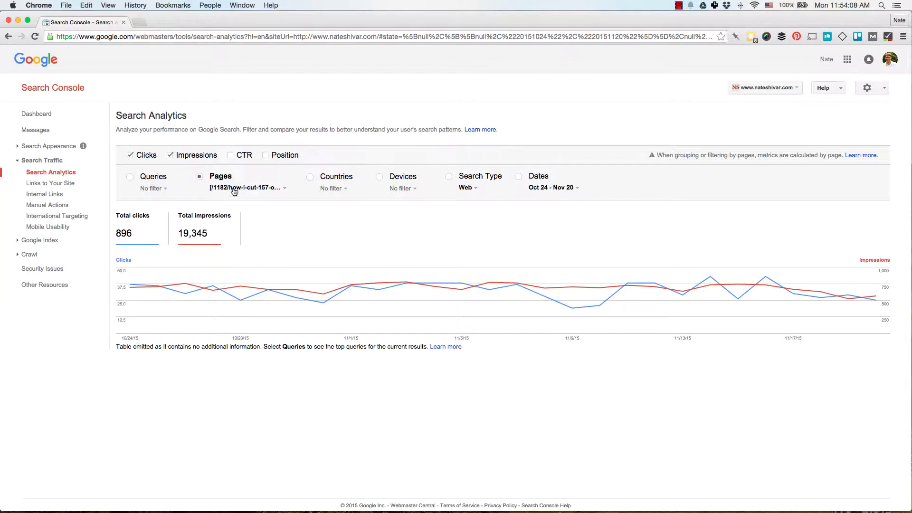
Step: Group the page's results by query, led by 'itunes bpm' with 20 clicks and 294 impressions
{"action": "left_click", "coordinate": [130, 177]}
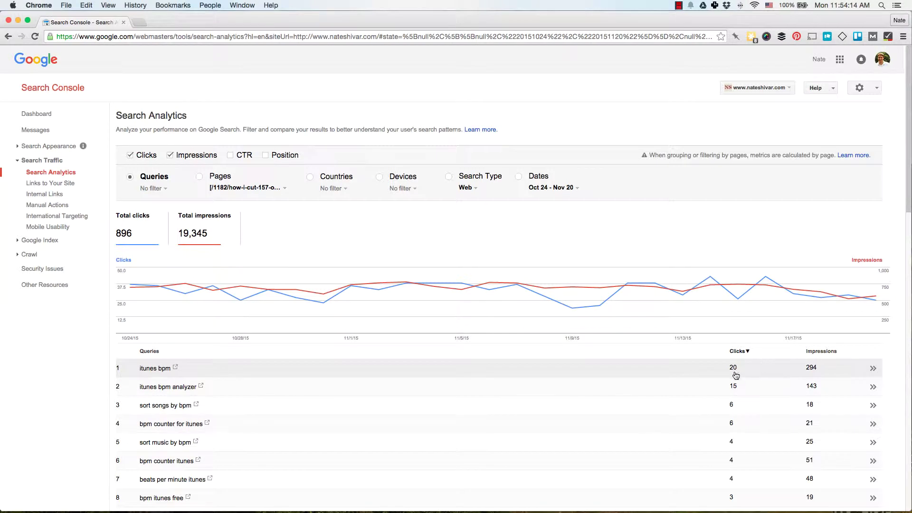
{"action": "scroll", "coordinate": [277, 426], "scroll_direction": "down", "scroll_amount": 2}
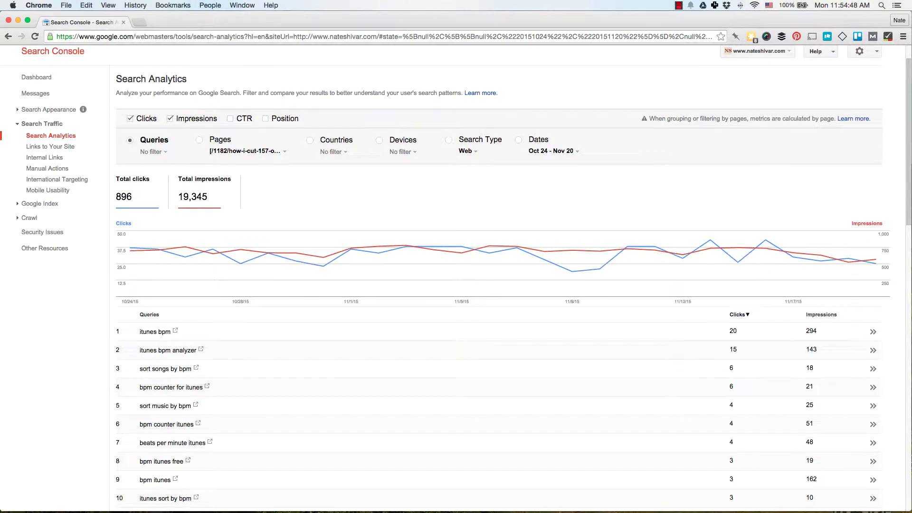
{"action": "left_click", "coordinate": [821, 315]}
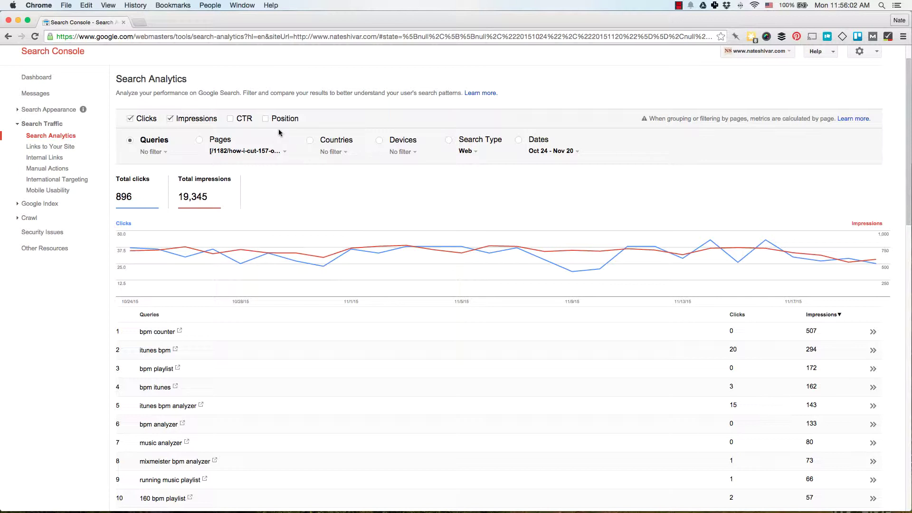
{"action": "left_click", "coordinate": [739, 316]}
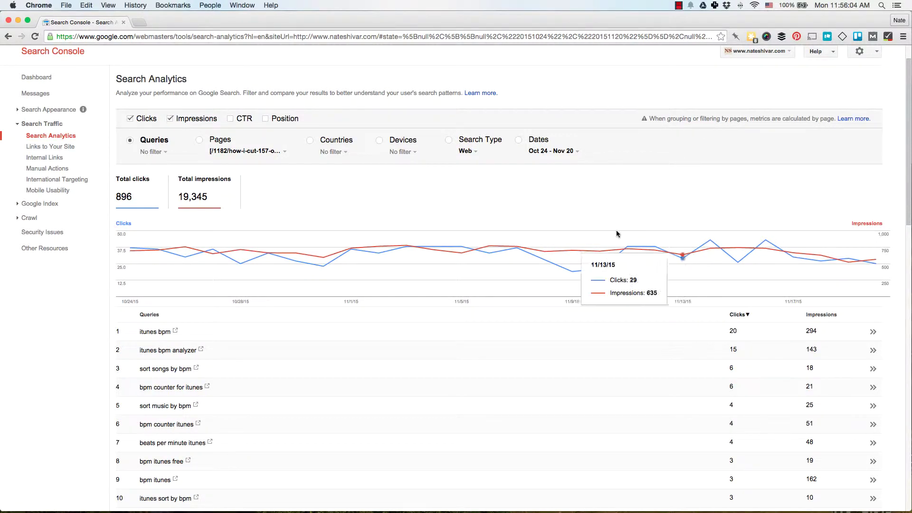
Step: Add average position (14.9) to the query report and review each query's ranking, e.g. 7.4
{"action": "left_click", "coordinate": [265, 119]}
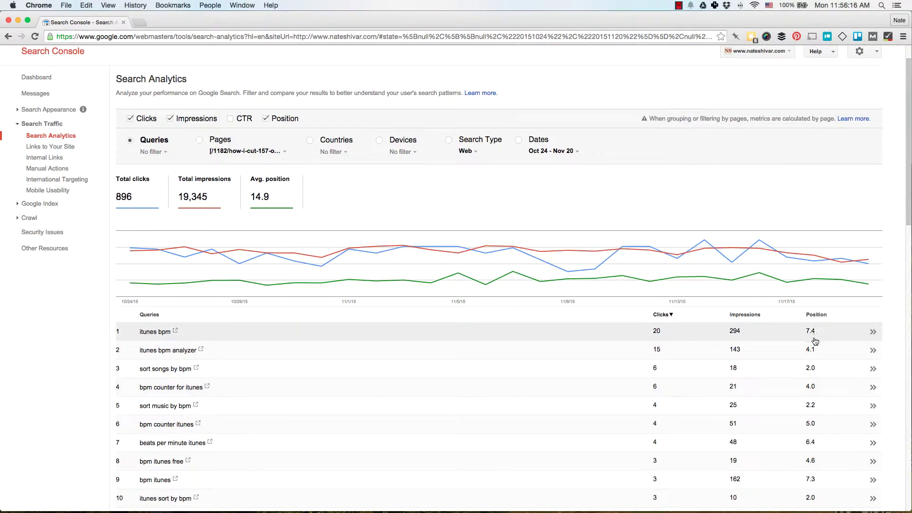
{"action": "scroll", "coordinate": [816, 341], "scroll_direction": "down", "scroll_amount": 5}
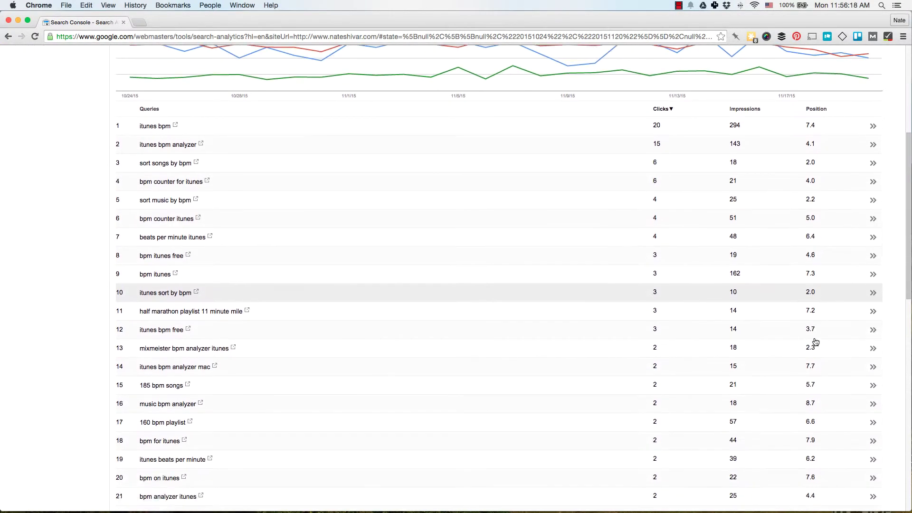
{"action": "scroll", "coordinate": [815, 341], "scroll_direction": "down", "scroll_amount": 1}
{"action": "scroll", "coordinate": [814, 341], "scroll_direction": "down", "scroll_amount": 3}
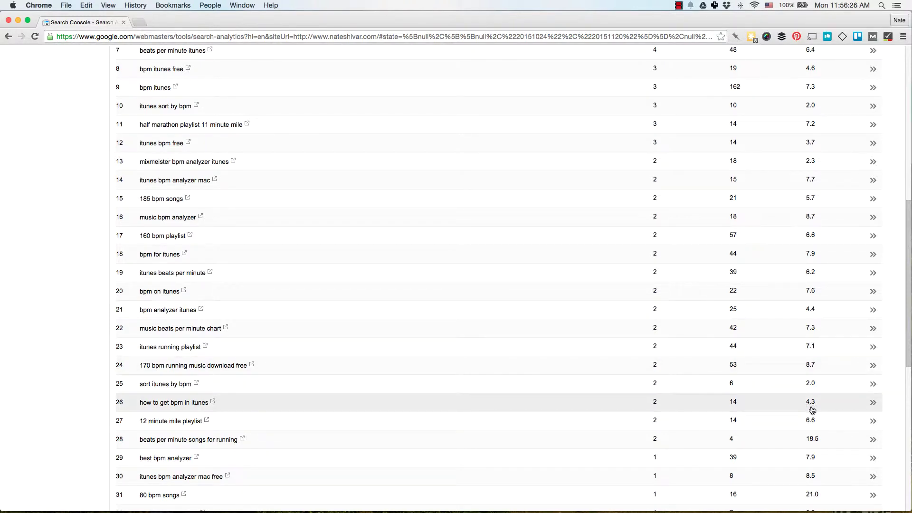
{"action": "scroll", "coordinate": [780, 413], "scroll_direction": "down", "scroll_amount": 2}
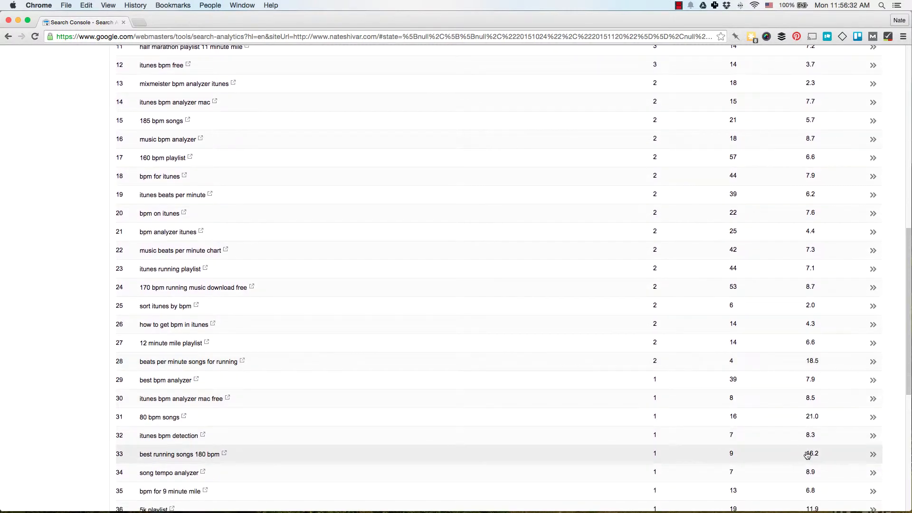
{"action": "scroll", "coordinate": [807, 455], "scroll_direction": "down", "scroll_amount": 2}
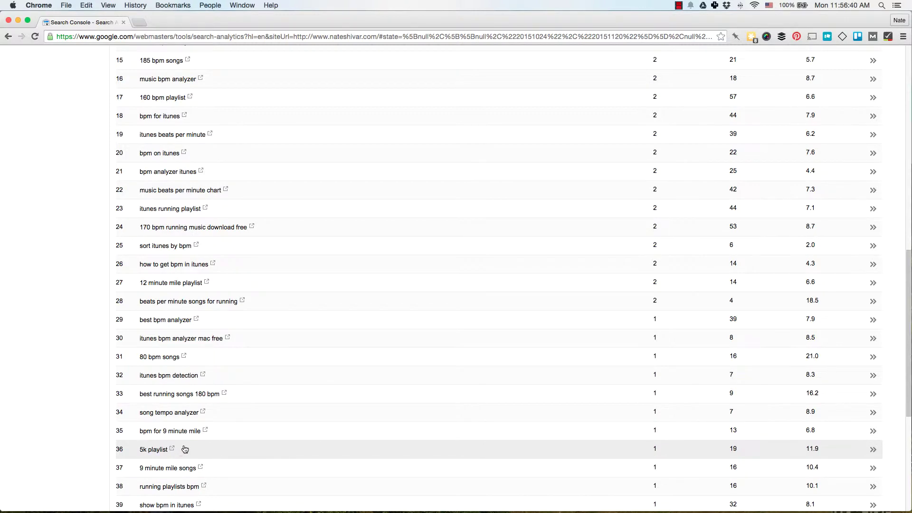
{"action": "scroll", "coordinate": [184, 450], "scroll_direction": "up", "scroll_amount": 15}
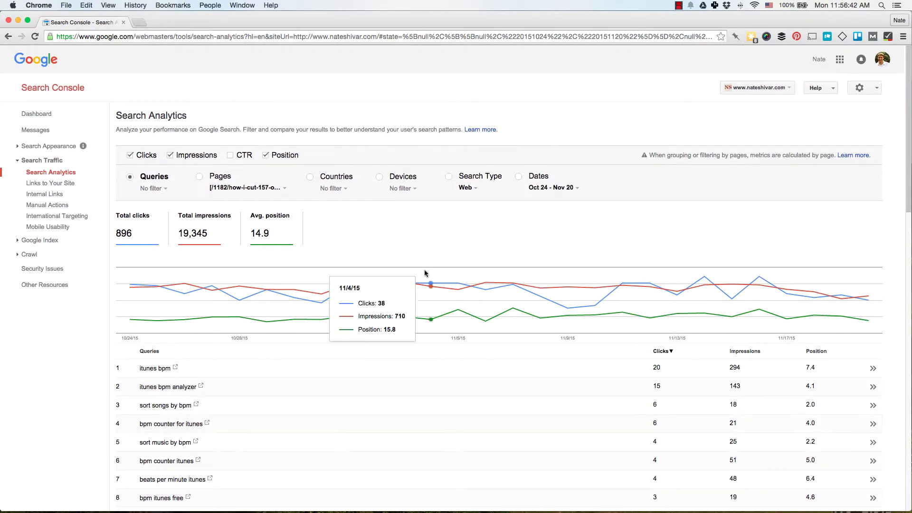
Step: Add CTR and remove average position from the query report
{"action": "left_click", "coordinate": [231, 155]}
{"action": "left_click", "coordinate": [265, 155]}
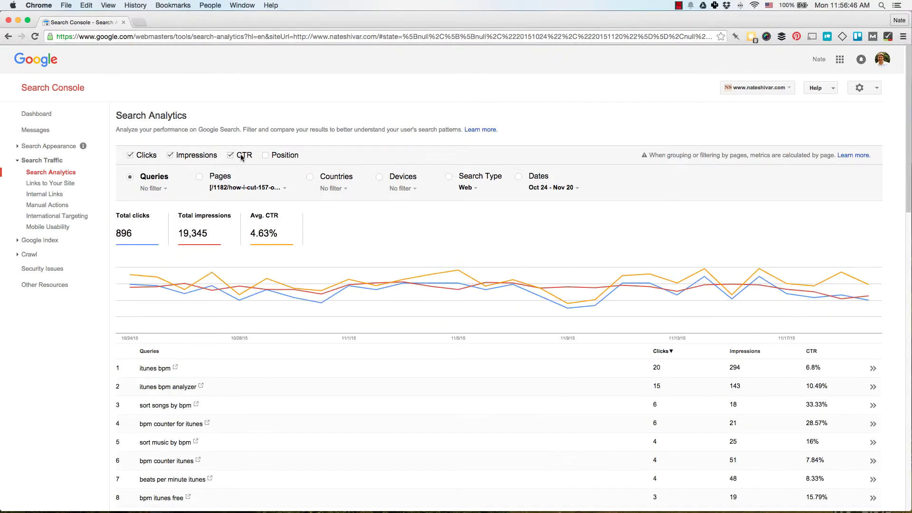
{"action": "scroll", "coordinate": [672, 418], "scroll_direction": "down", "scroll_amount": 5}
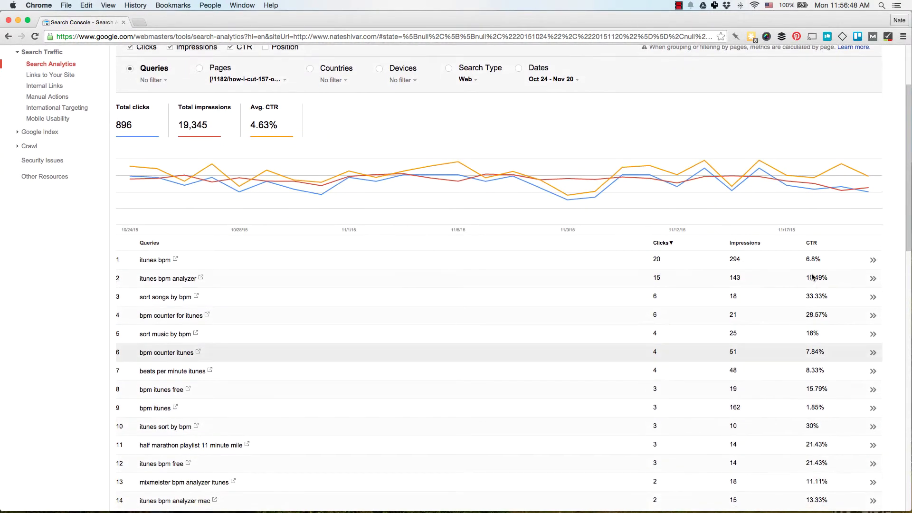
Step: Sort the queries by click-through rate, lowest first
{"action": "left_click", "coordinate": [812, 237]}
{"action": "left_click", "coordinate": [813, 238]}
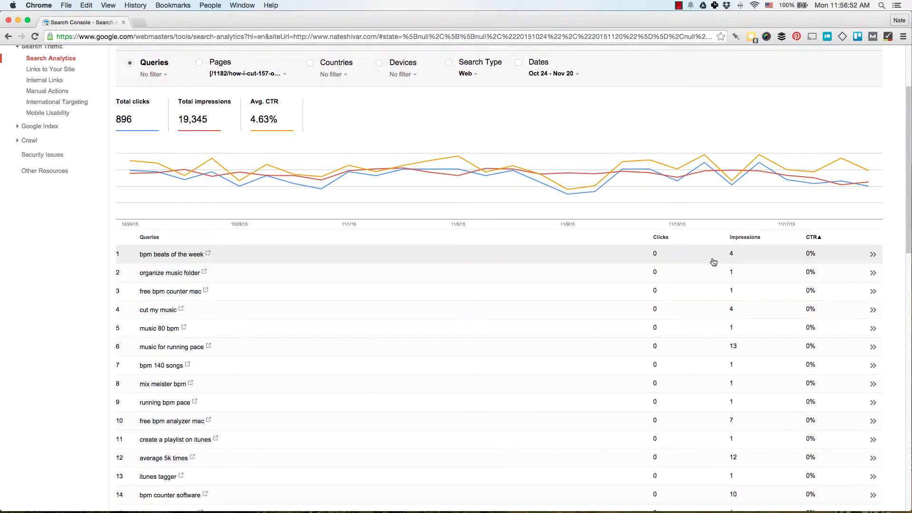
{"action": "scroll", "coordinate": [717, 277], "scroll_direction": "down", "scroll_amount": 1}
{"action": "scroll", "coordinate": [718, 277], "scroll_direction": "down", "scroll_amount": 15}
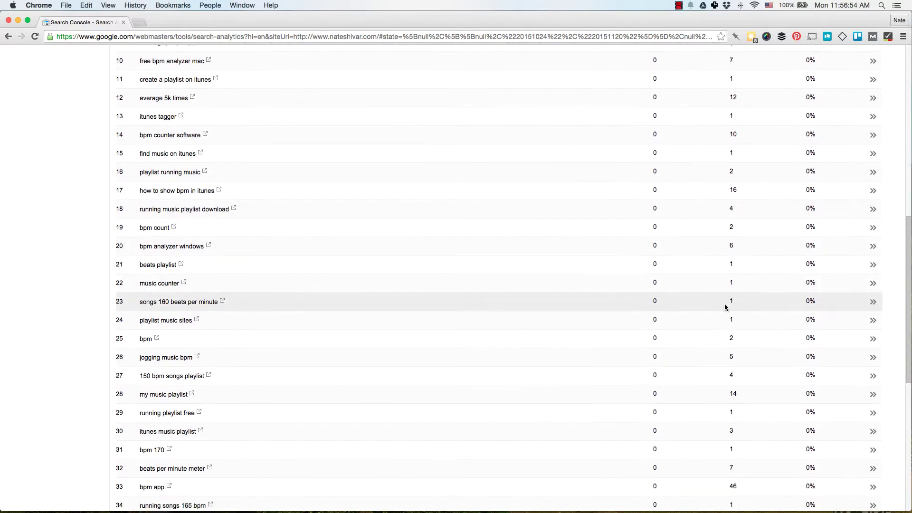
{"action": "scroll", "coordinate": [738, 405], "scroll_direction": "up", "scroll_amount": 15}
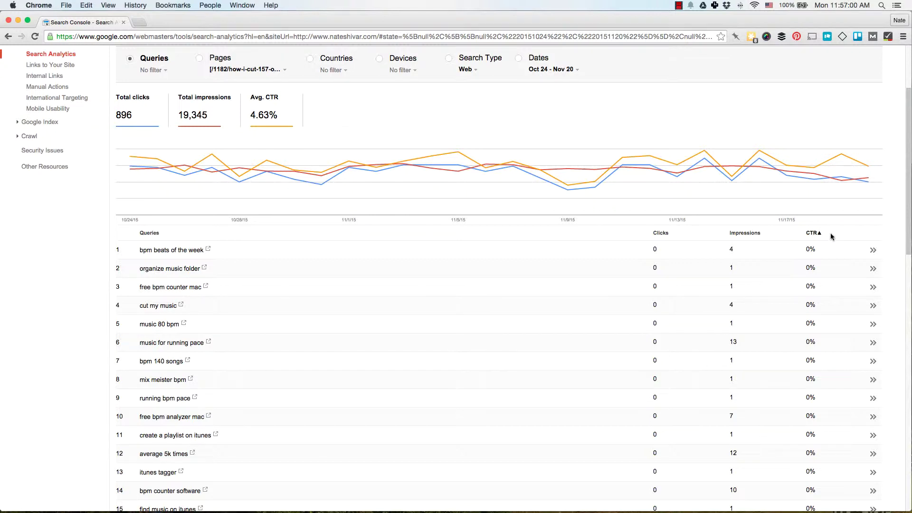
Step: Sort the queries by query name ascending and remove CTR from the report
{"action": "left_click", "coordinate": [150, 233]}
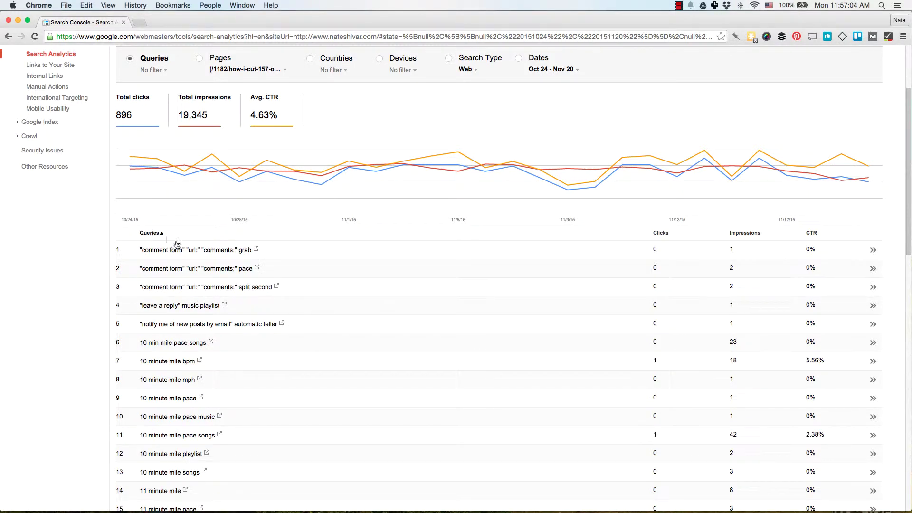
{"action": "scroll", "coordinate": [437, 341], "scroll_direction": "up", "scroll_amount": 3}
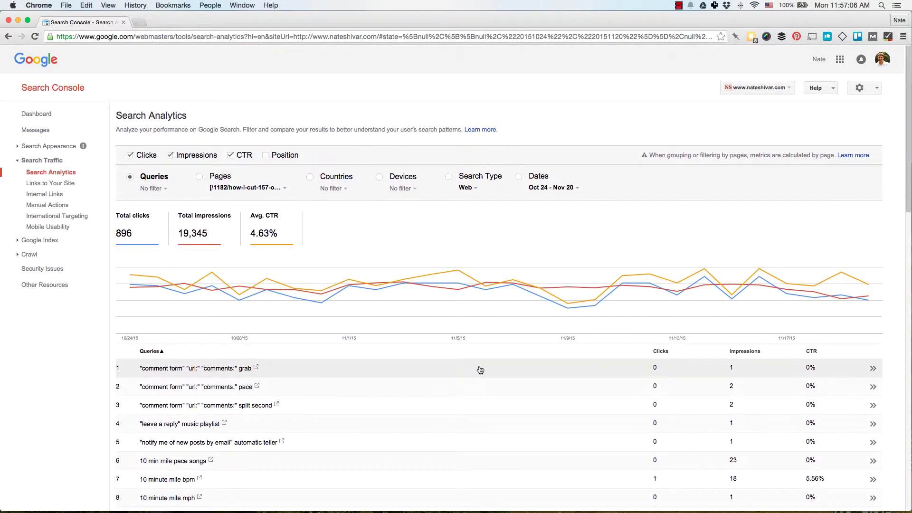
{"action": "left_click", "coordinate": [231, 155]}
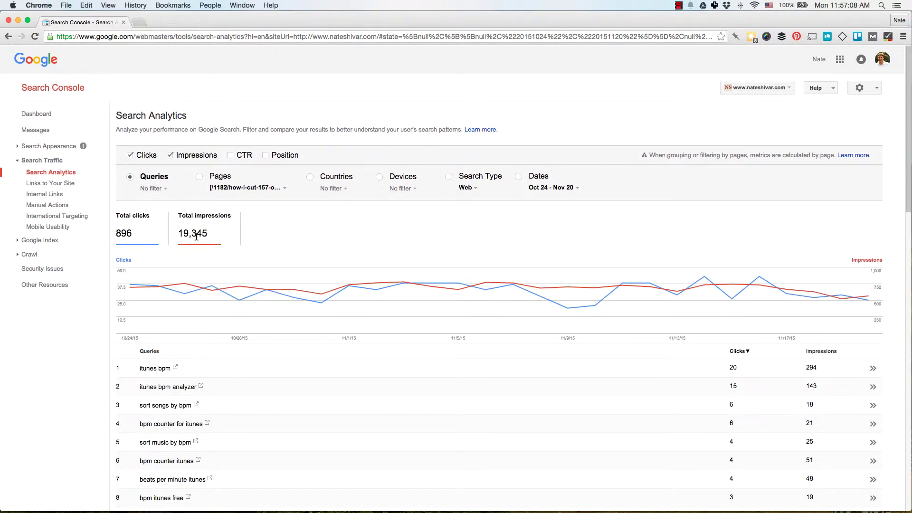
Step: Group the page's traffic by country, led by United States with 512 clicks and 9,544 impressions
{"action": "left_click", "coordinate": [310, 178]}
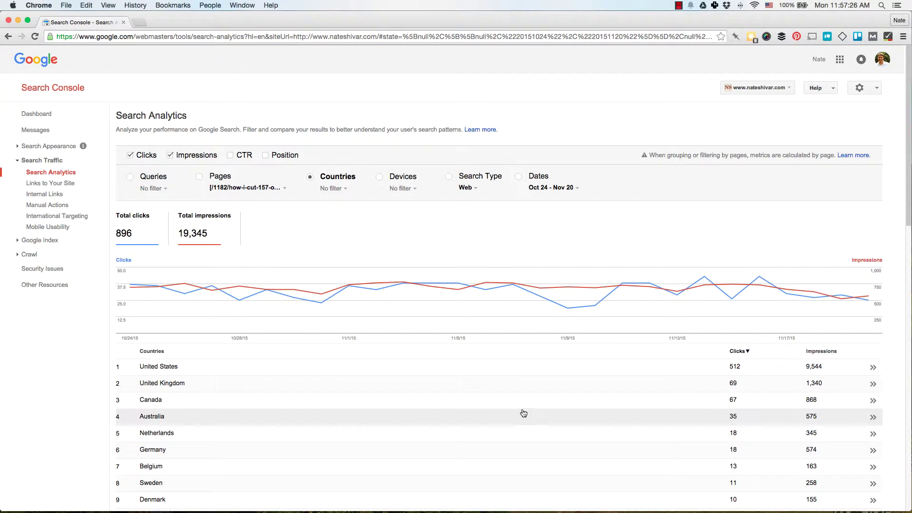
{"action": "scroll", "coordinate": [518, 401], "scroll_direction": "down", "scroll_amount": 1}
{"action": "scroll", "coordinate": [518, 403], "scroll_direction": "down", "scroll_amount": 4}
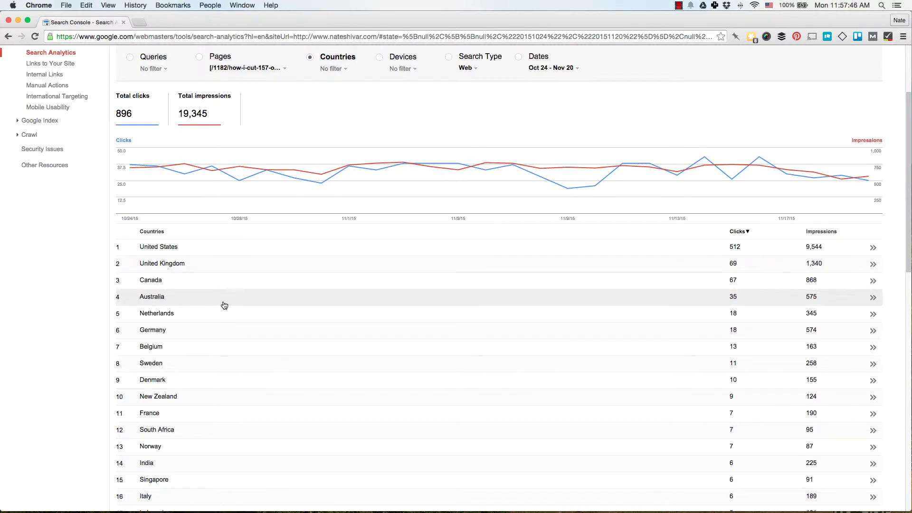
{"action": "scroll", "coordinate": [221, 305], "scroll_direction": "up", "scroll_amount": 3}
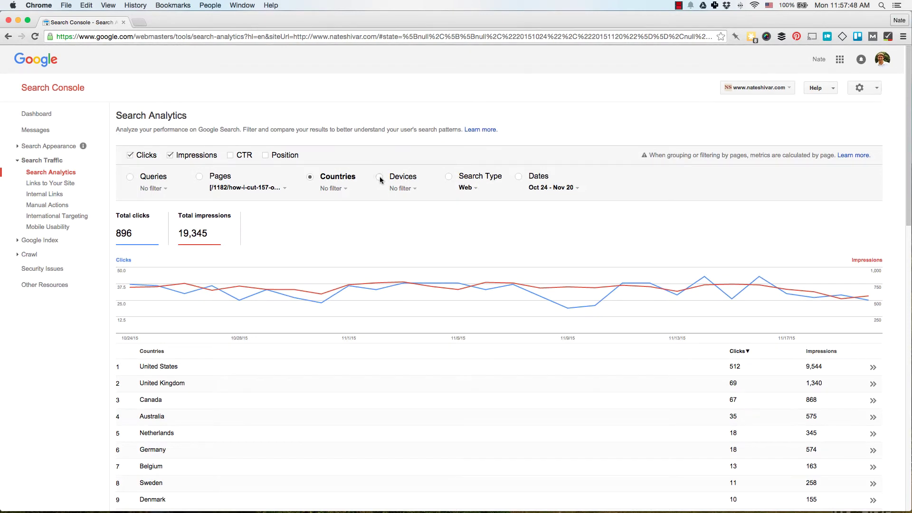
Step: Group results by device with position and CTR shown; Desktop leads with 641 clicks at position 17.3
{"action": "left_click", "coordinate": [379, 177]}
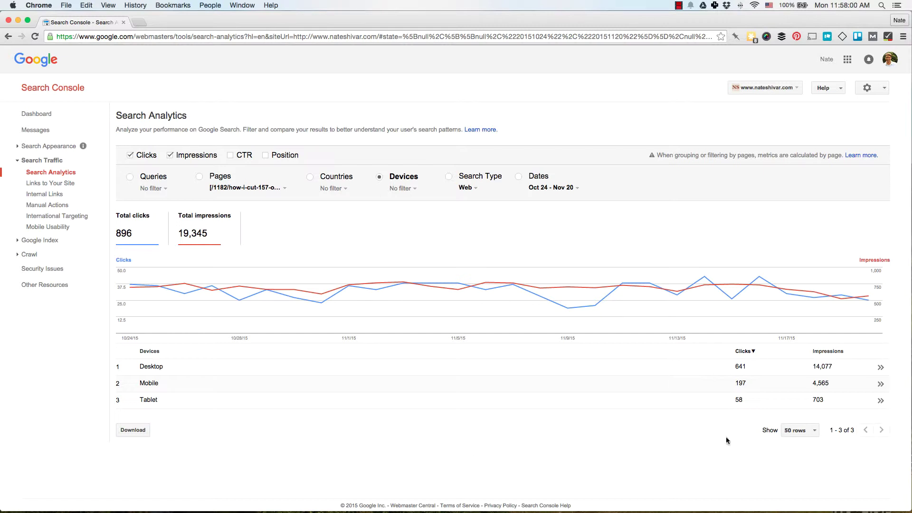
{"action": "left_click", "coordinate": [266, 155]}
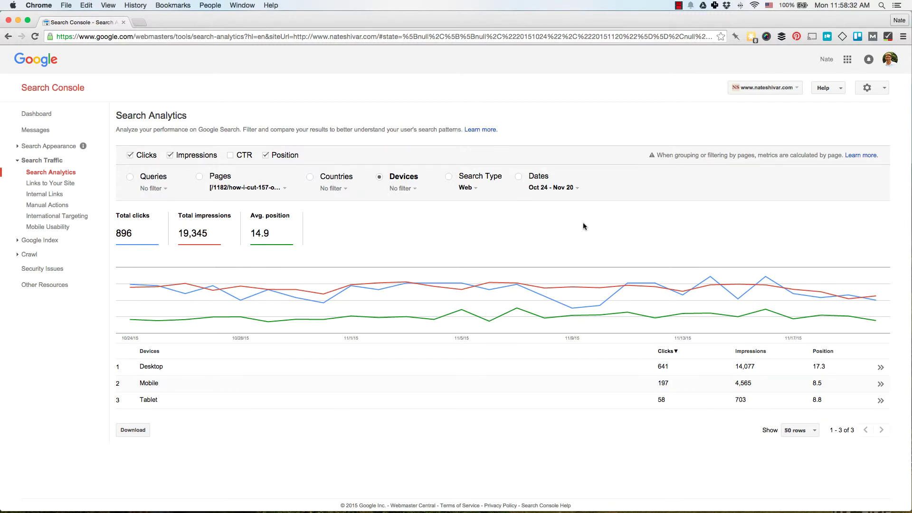
{"action": "left_click", "coordinate": [230, 155]}
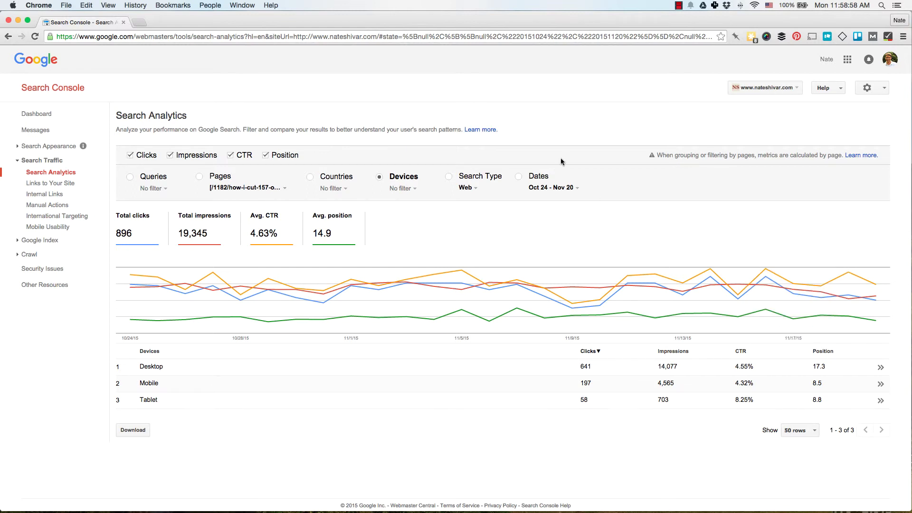
Step: Compare the last 28 days (Oct 24–Nov 20) against the previous period (Sep 26–Oct 23)
{"action": "left_click", "coordinate": [556, 190]}
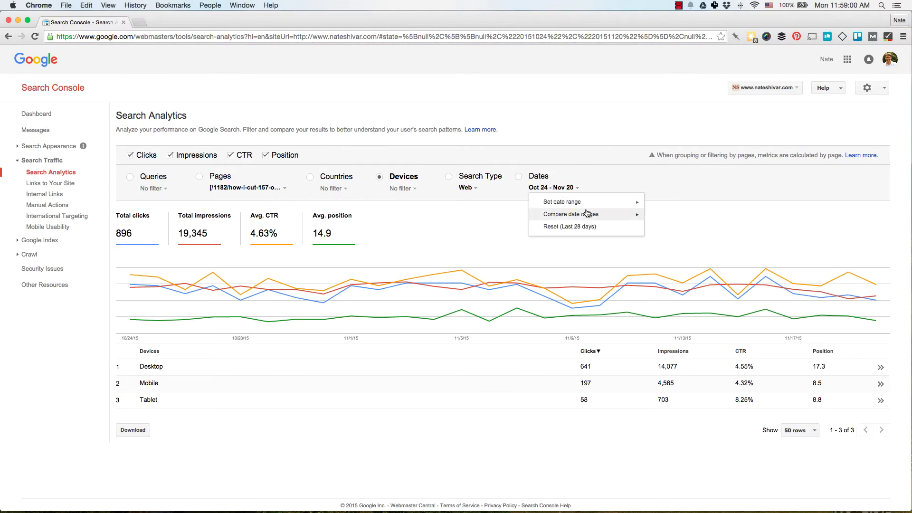
{"action": "mouse_move", "coordinate": [589, 214]}
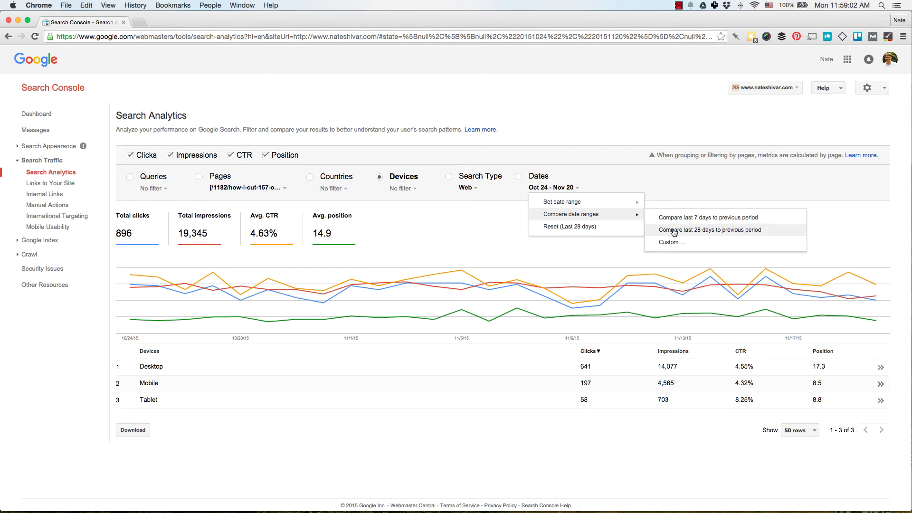
{"action": "left_click", "coordinate": [674, 230]}
Step: Remove position and CTR so the comparison shows clicks and impressions, e.g. Desktop 641 vs 596
{"action": "left_click", "coordinate": [268, 156]}
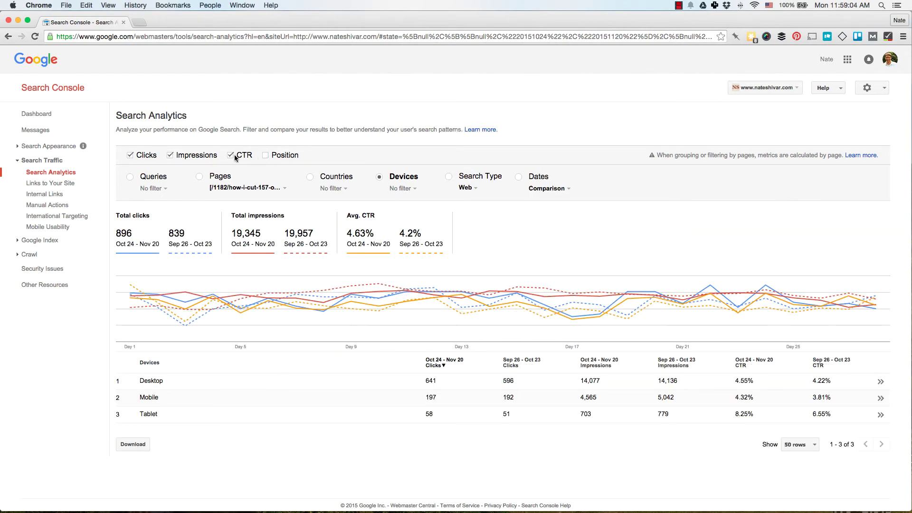
{"action": "left_click", "coordinate": [231, 156]}
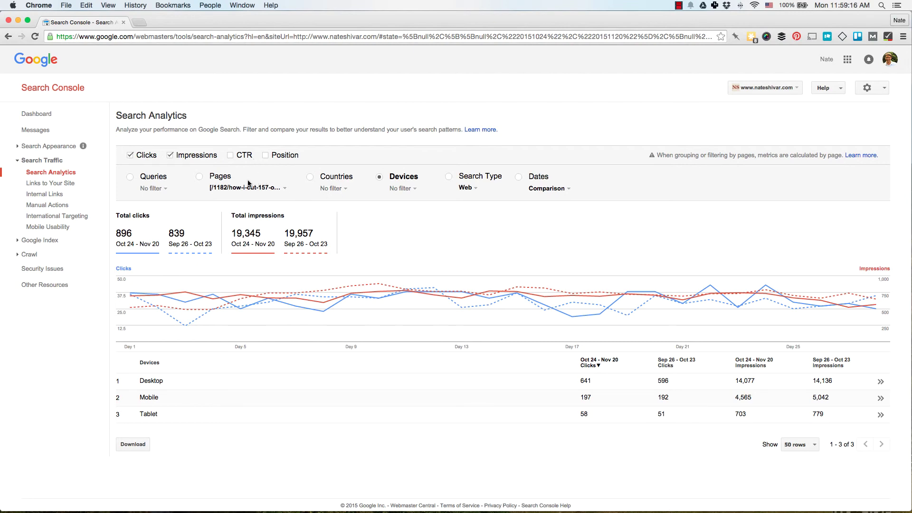
{"action": "left_click", "coordinate": [154, 189]}
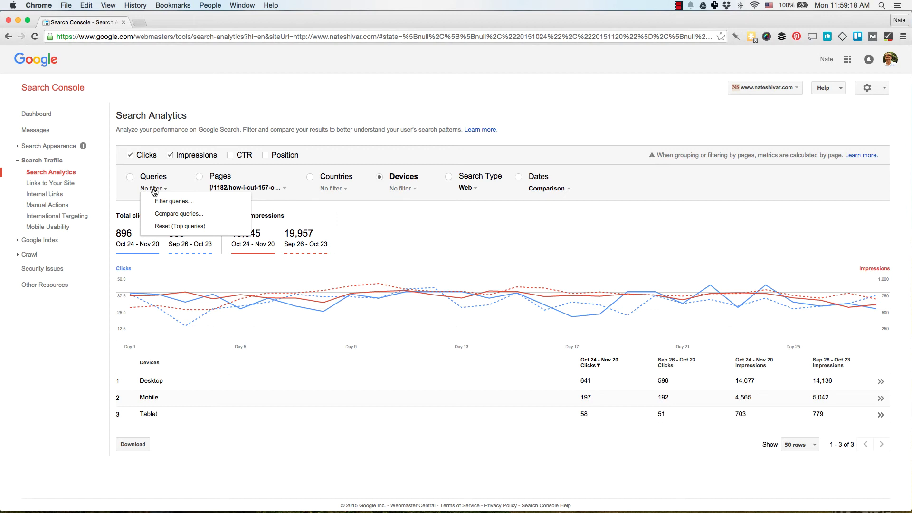
{"action": "left_click", "coordinate": [154, 190]}
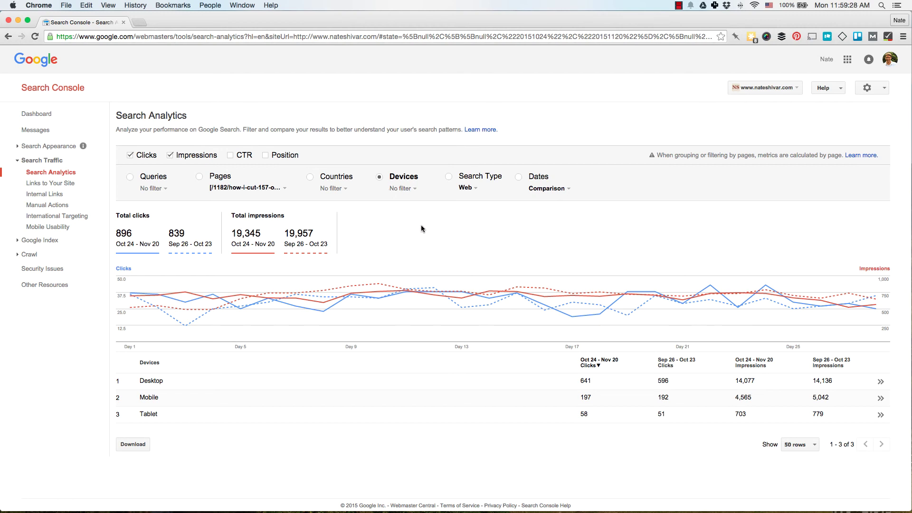
{"action": "left_click", "coordinate": [679, 5]}
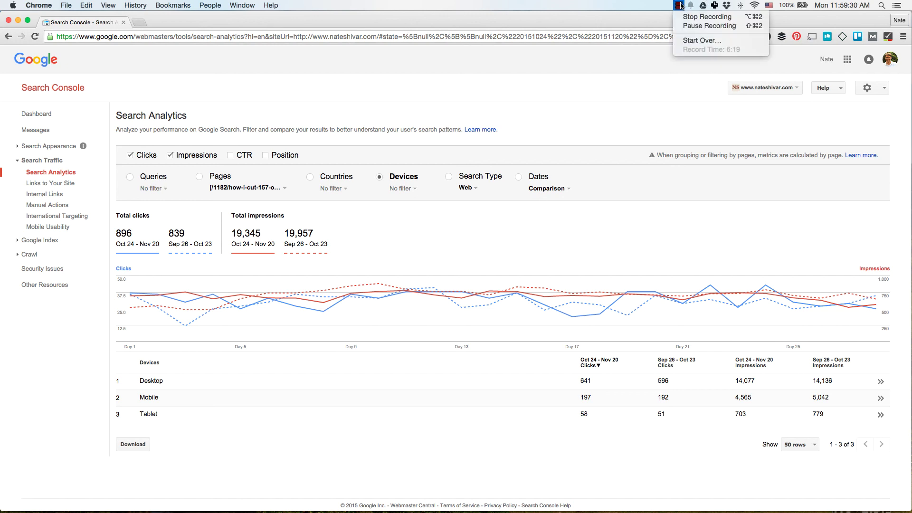